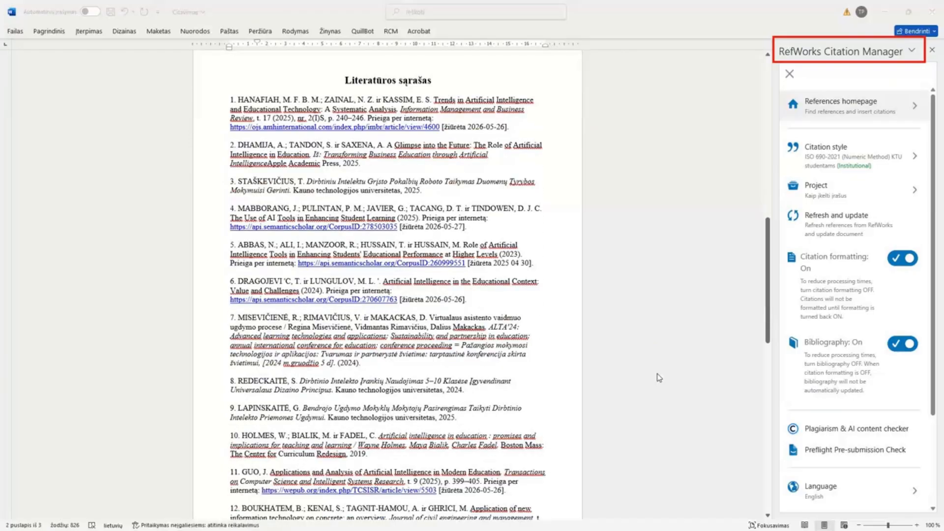
scroll(659, 378, down, 1)
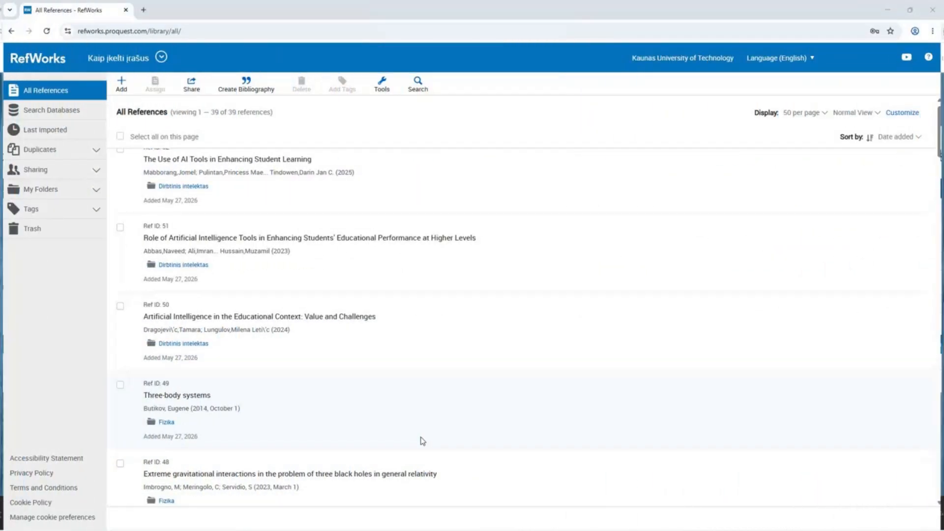
scroll(422, 441, down, 10)
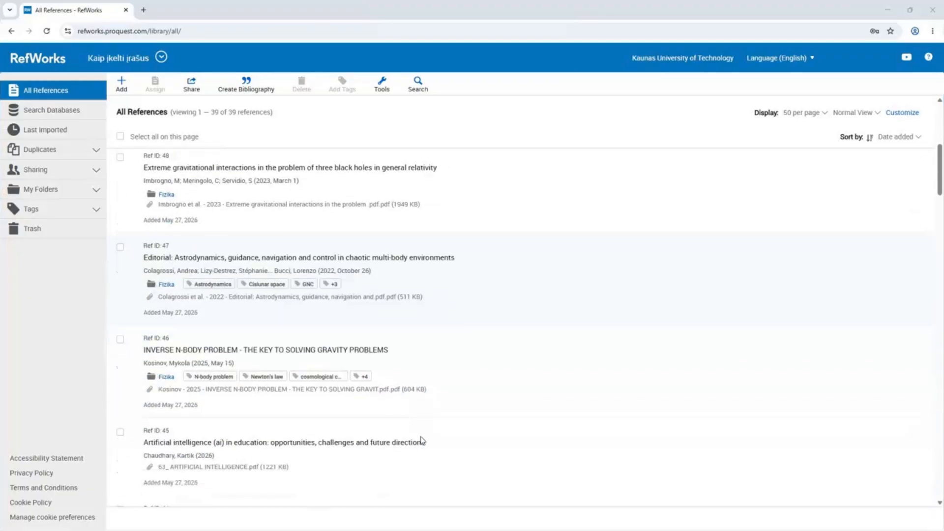
scroll(421, 440, down, 8)
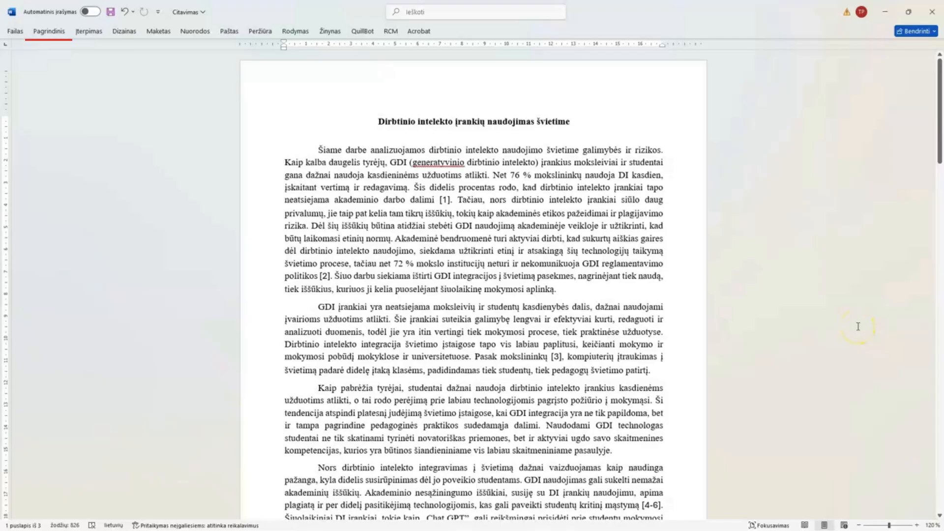
Step: Open the Office add-in store from the document and search it for "RefWorks"
click(58, 33)
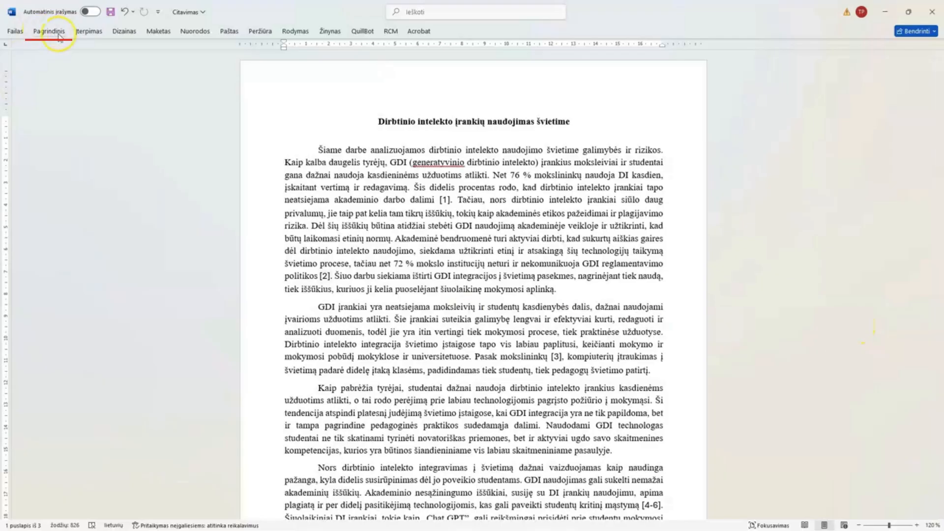
click(58, 34)
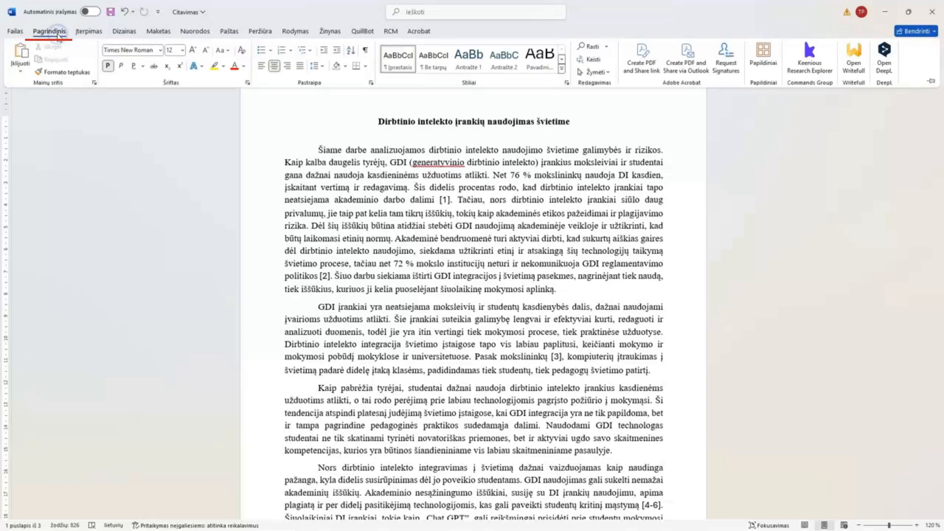
click(763, 55)
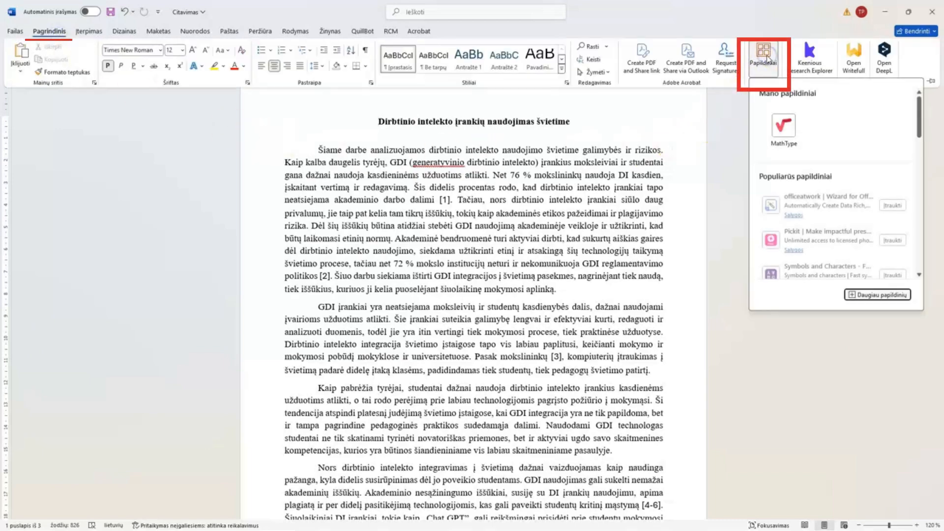
click(885, 295)
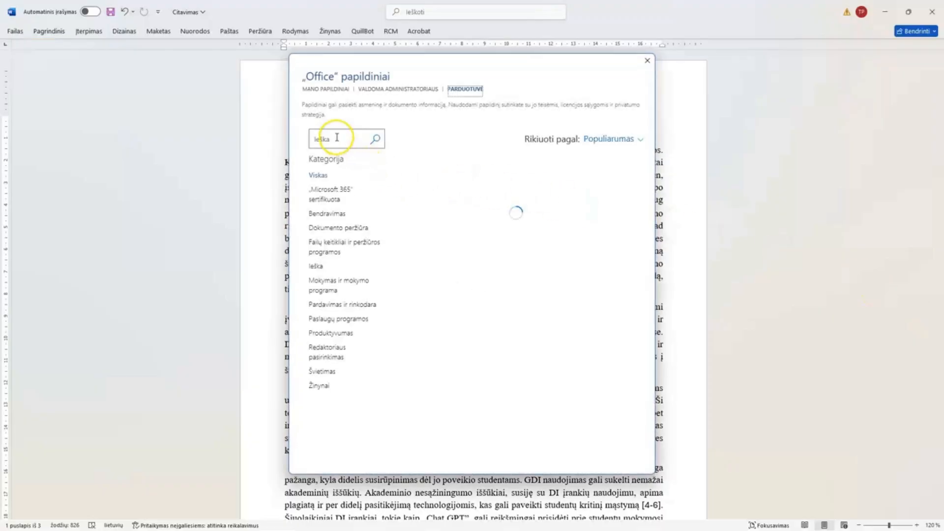
click(336, 140)
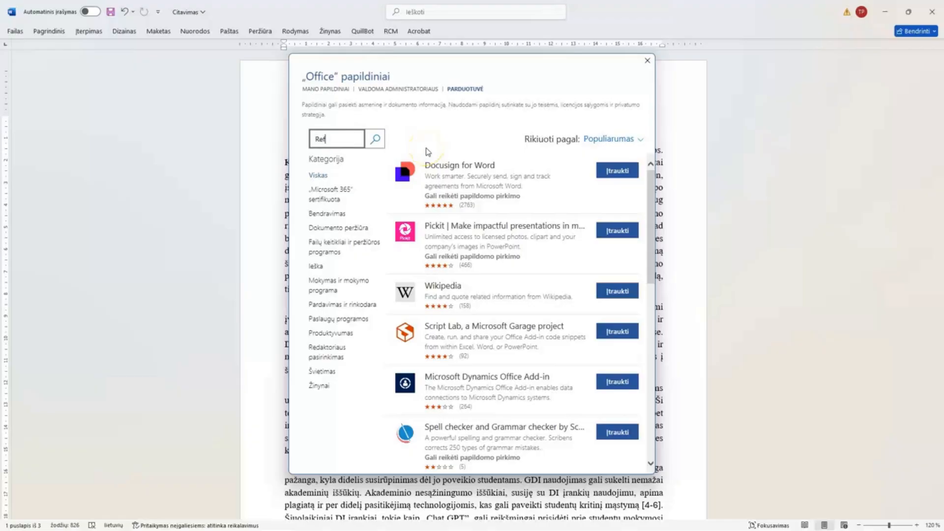
key(Return)
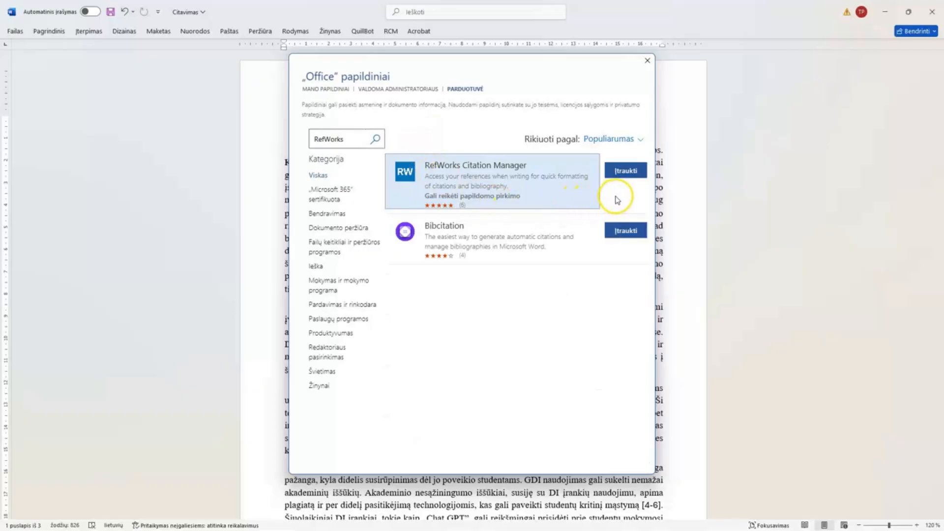
Step: Add the RefWorks Citation Manager add-in and bring up its command for opening the sidebar
click(629, 175)
click(576, 232)
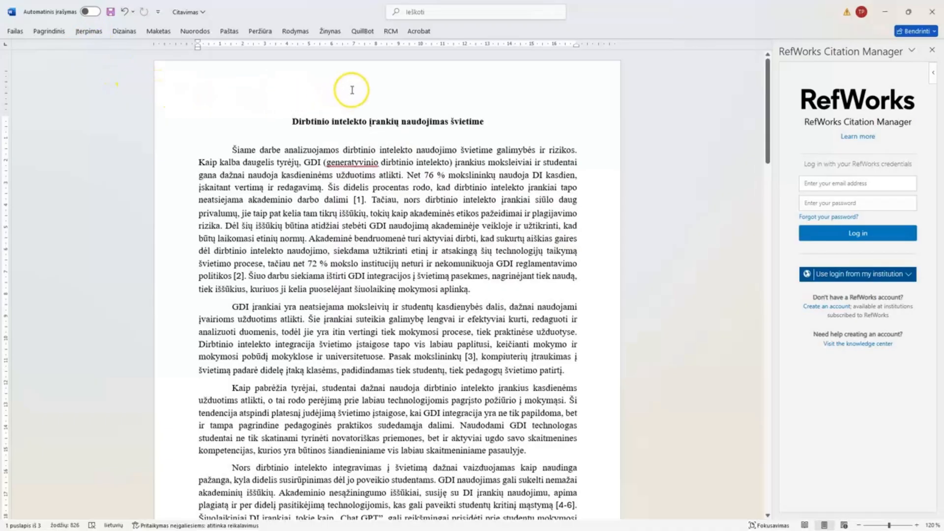
click(391, 32)
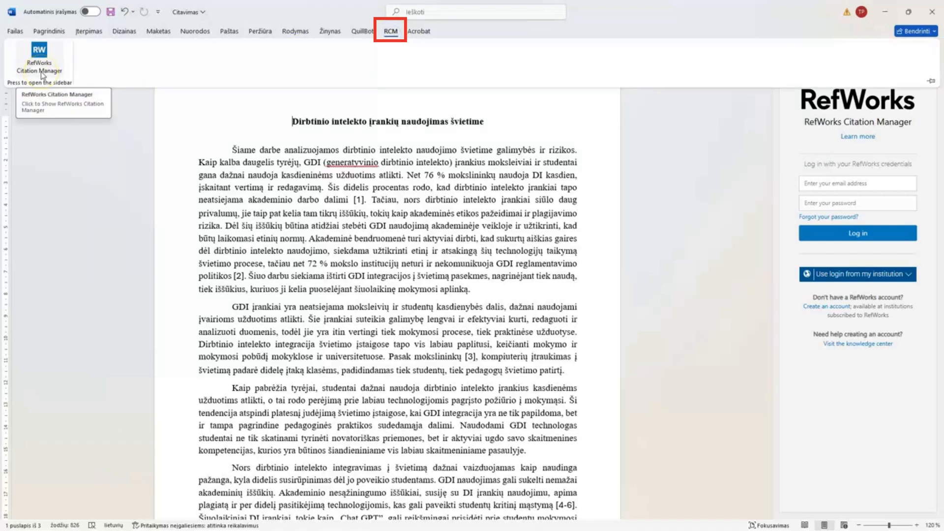
click(750, 143)
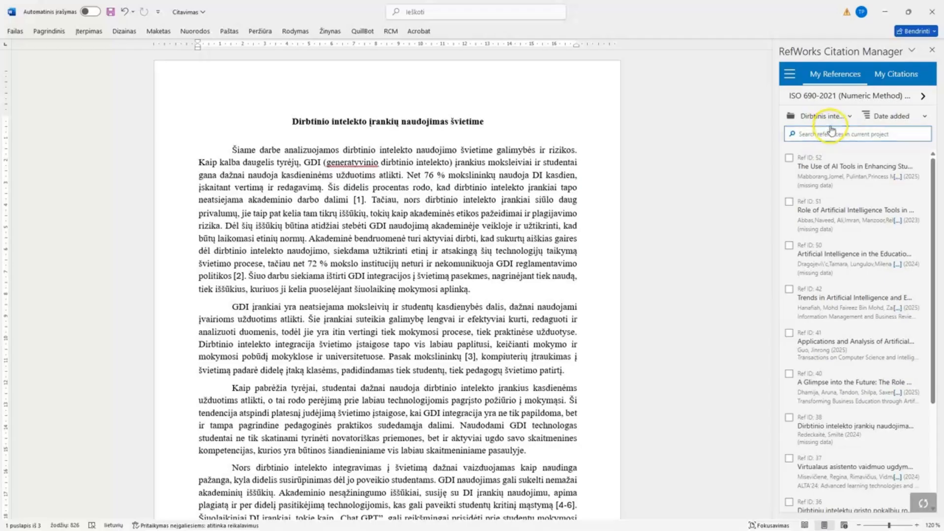
Step: Show only the references from the "Dirbtinis intelektas" folder in the RefWorks Citation Manager
click(853, 119)
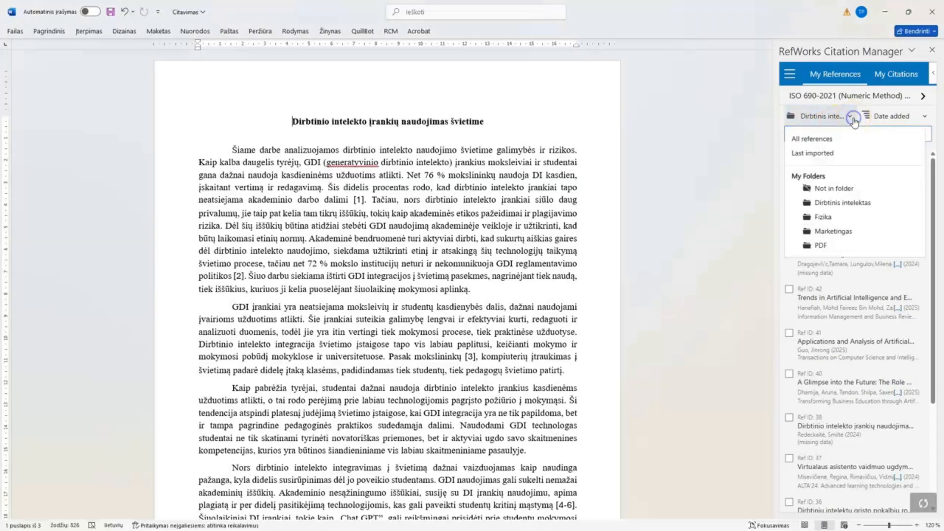
click(848, 203)
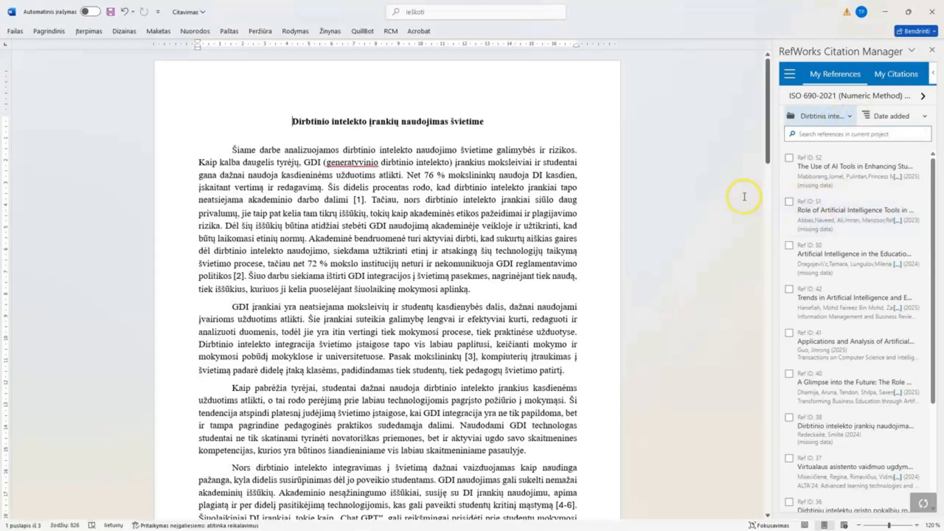
scroll(847, 308, down, 3)
scroll(847, 308, up, 3)
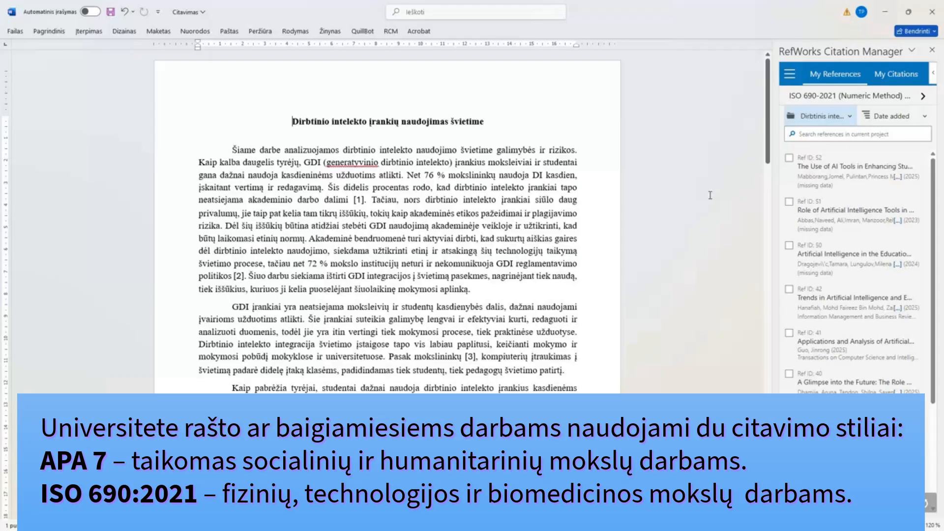
Step: Cite "The Use of AI Tools in Enhancing Student Learning" at the end of the first paragraph, after "aplinką"
click(467, 291)
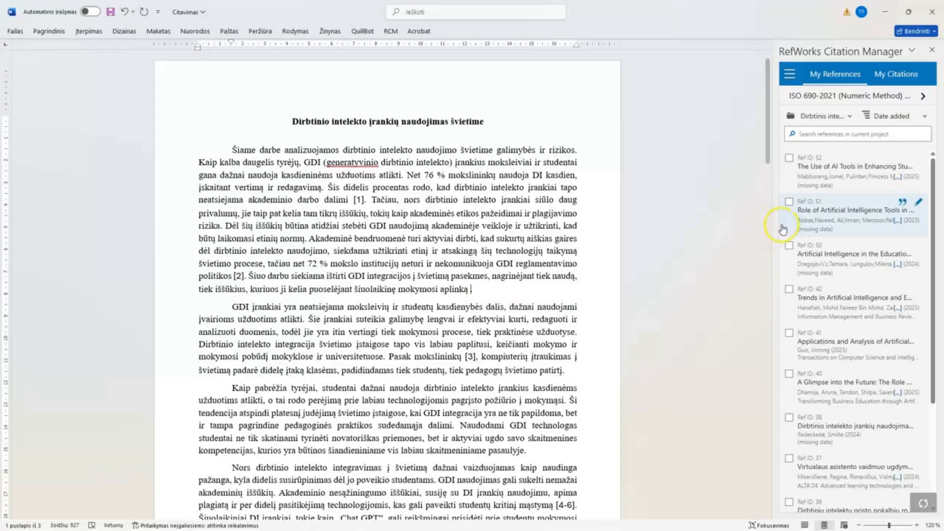
click(903, 160)
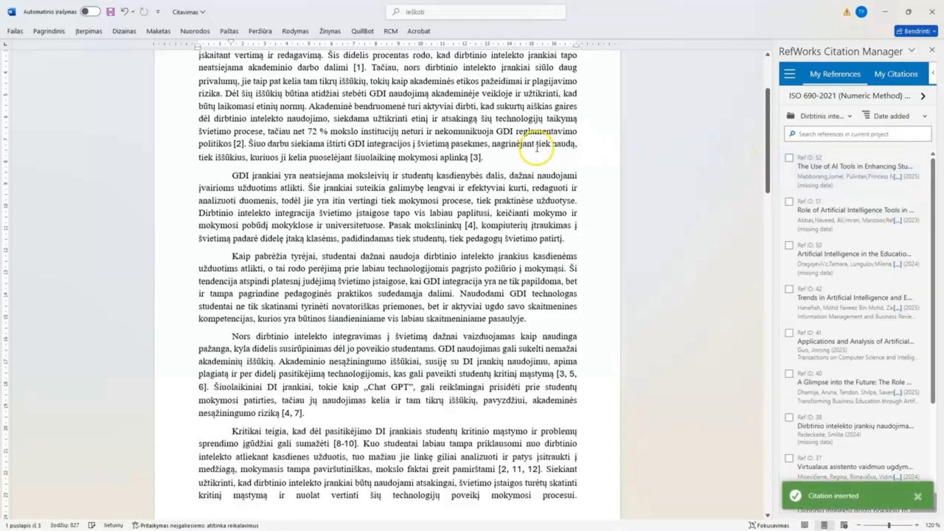
click(477, 158)
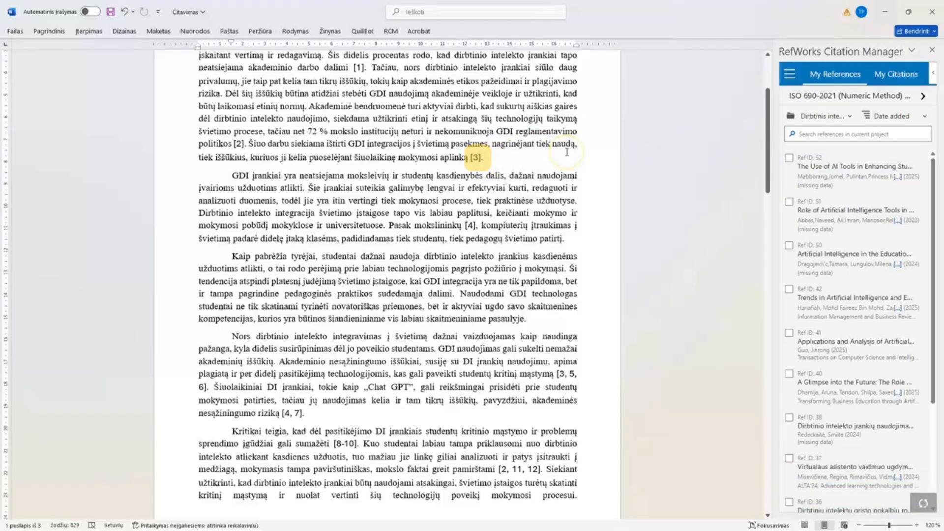
Step: Insert one in-text citation combining the references with Ref ID 51 and 50 at the end of the second paragraph, after "patirtį"
click(562, 240)
click(789, 202)
click(789, 322)
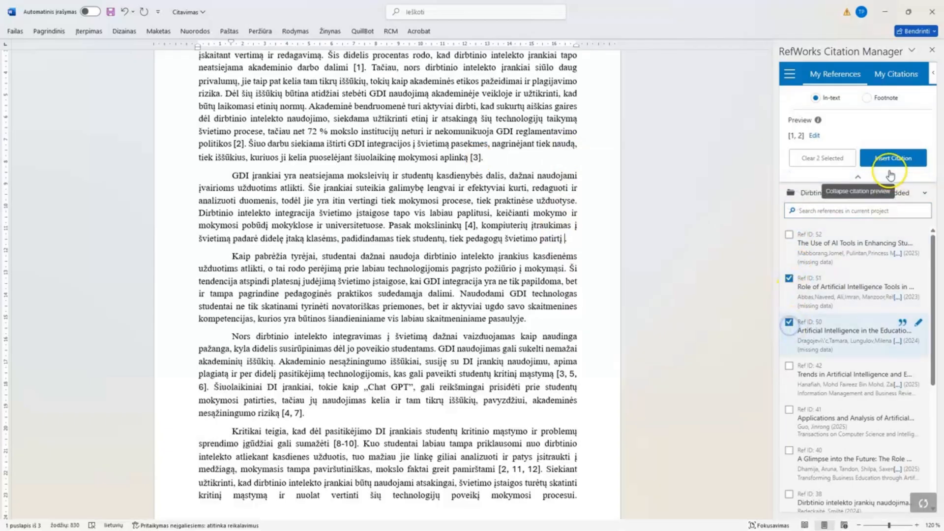
click(893, 156)
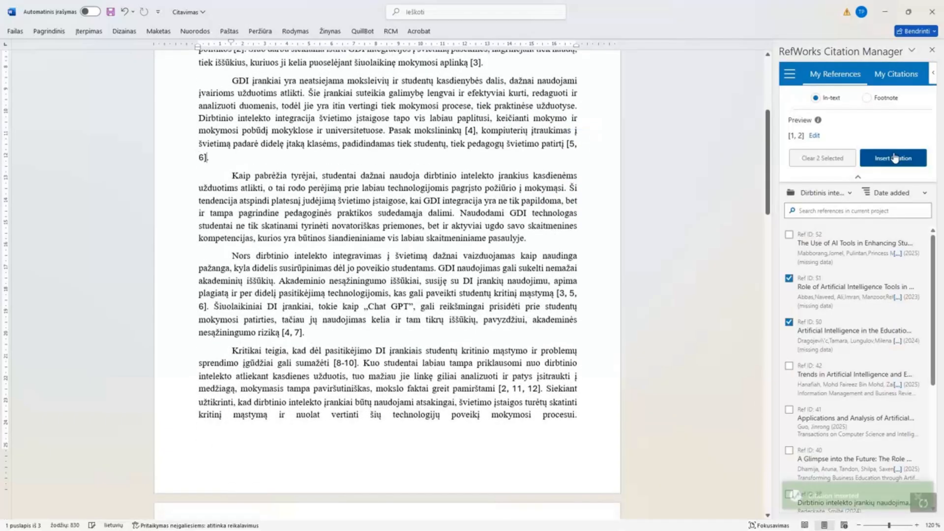
click(851, 214)
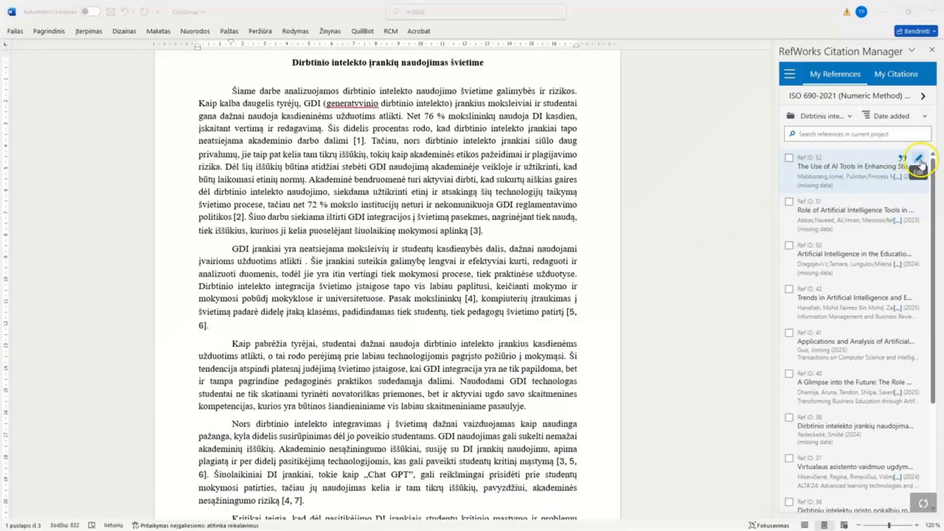
Step: Open the citation options of "The Use of AI Tools in Enhancing Student Learning" for citing it after "atlikti" in the second paragraph
click(918, 159)
click(797, 204)
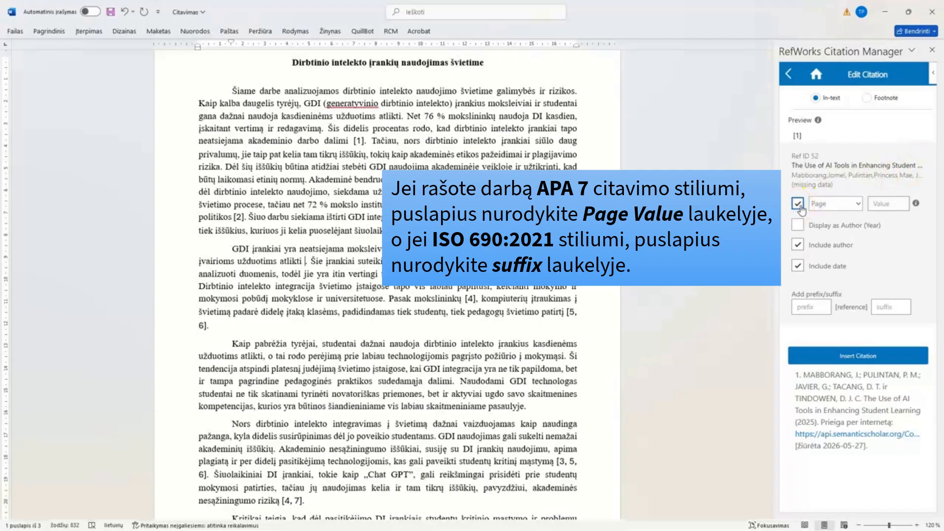
click(900, 204)
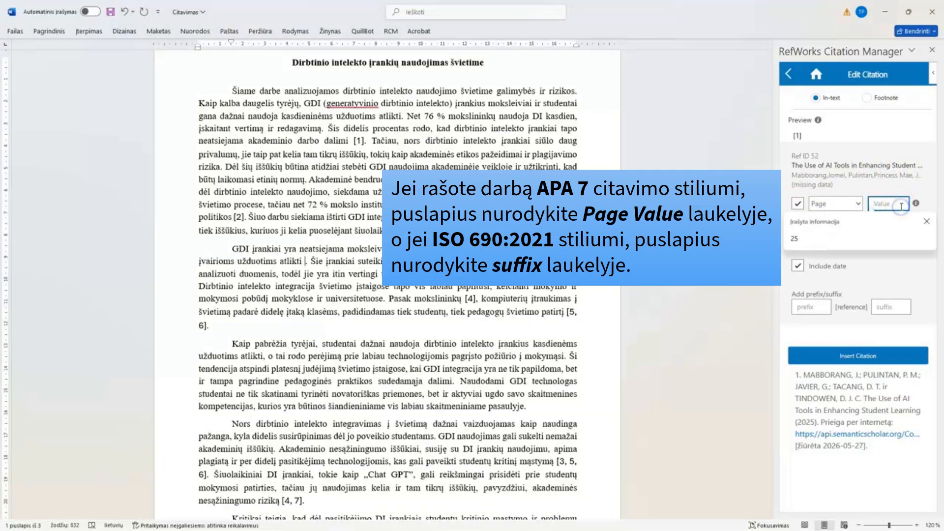
click(933, 223)
click(798, 203)
Step: Give the citation the suffix "p. 25" and insert it after "atlikti" in the second paragraph
click(893, 307)
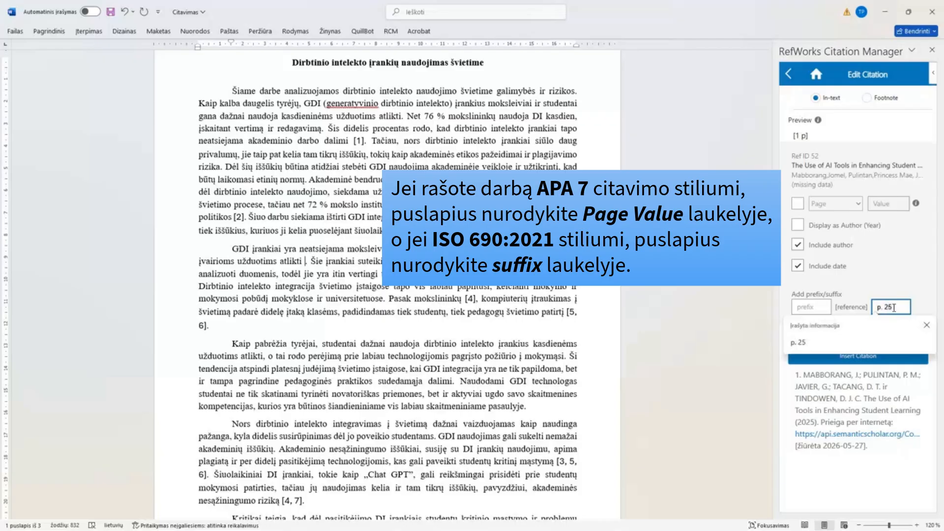
text(p. 25)
key(Escape)
click(845, 353)
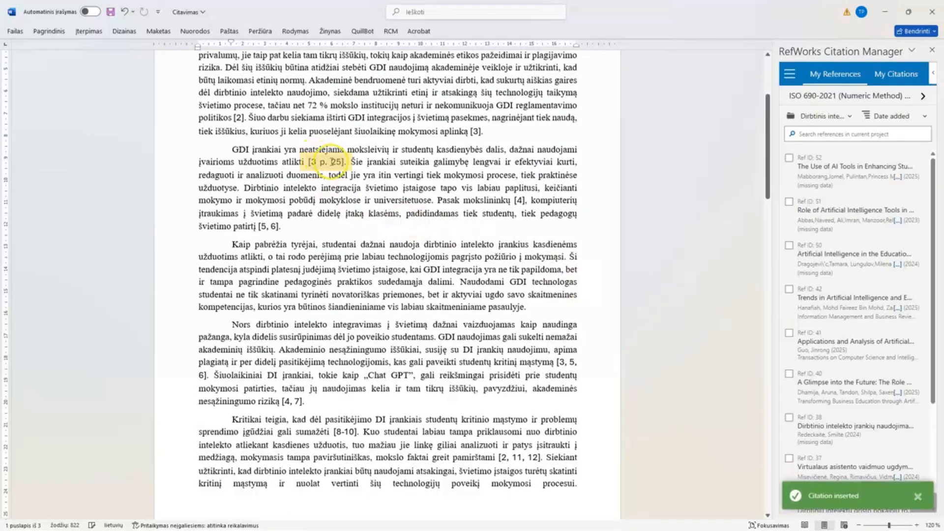
Step: Try adding "p. 26" to the citation ending the second paragraph, and refresh the references to update the document
click(274, 227)
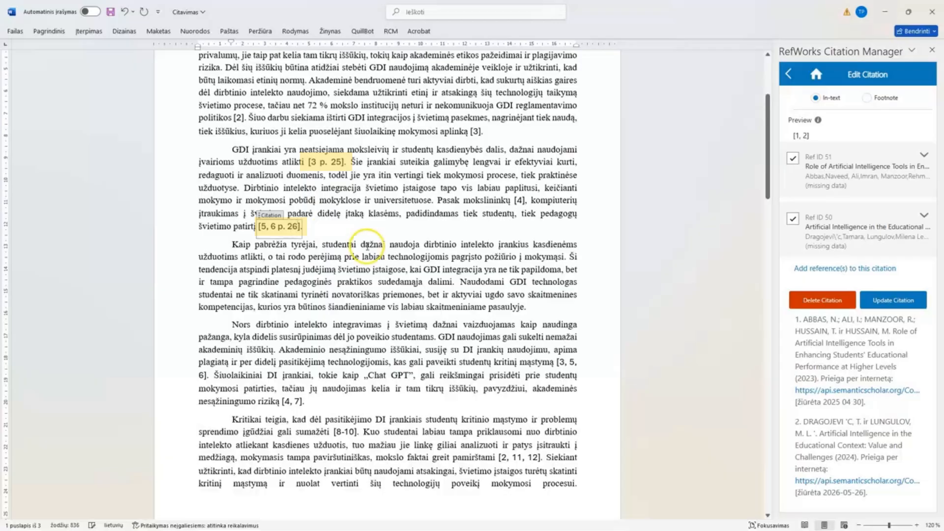
click(263, 226)
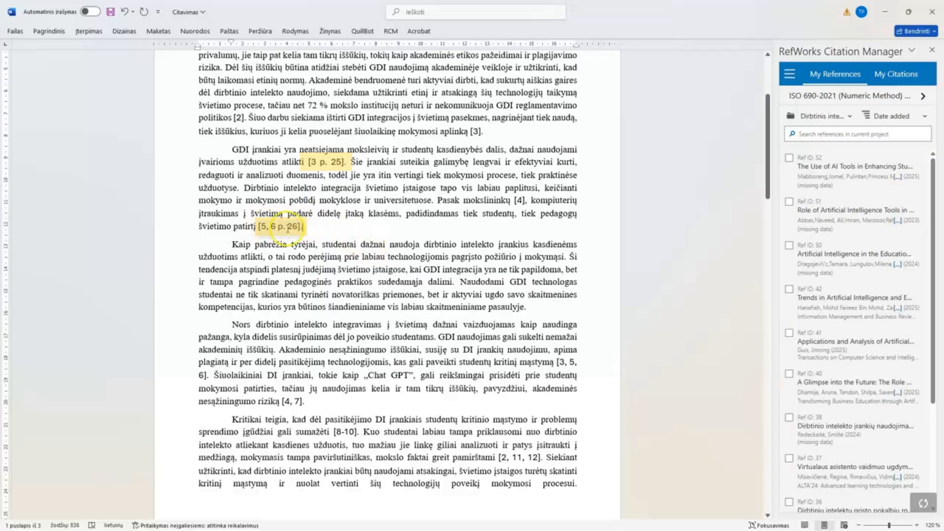
click(789, 74)
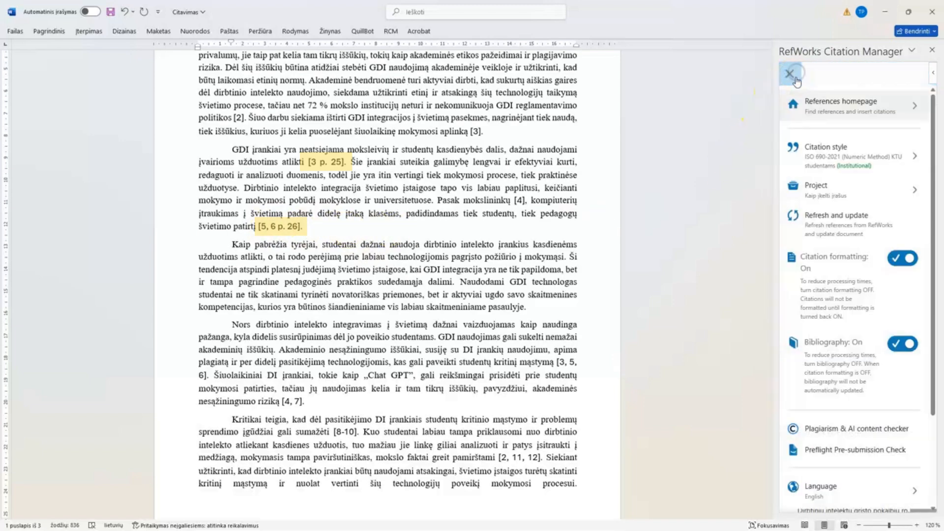
click(839, 226)
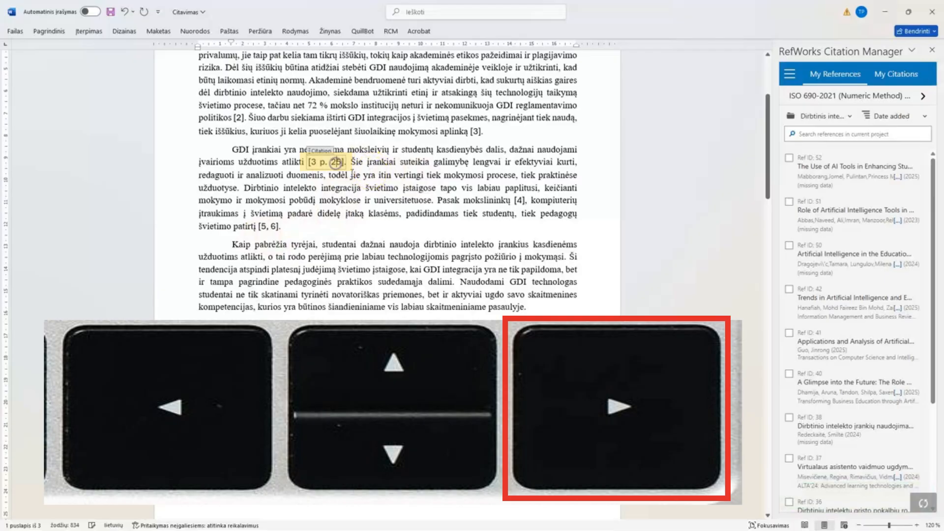
click(335, 162)
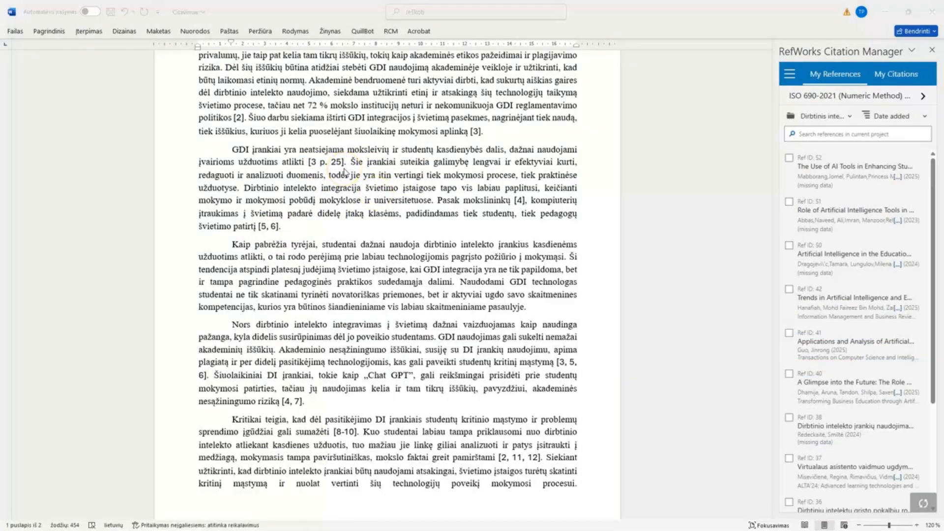
click(923, 96)
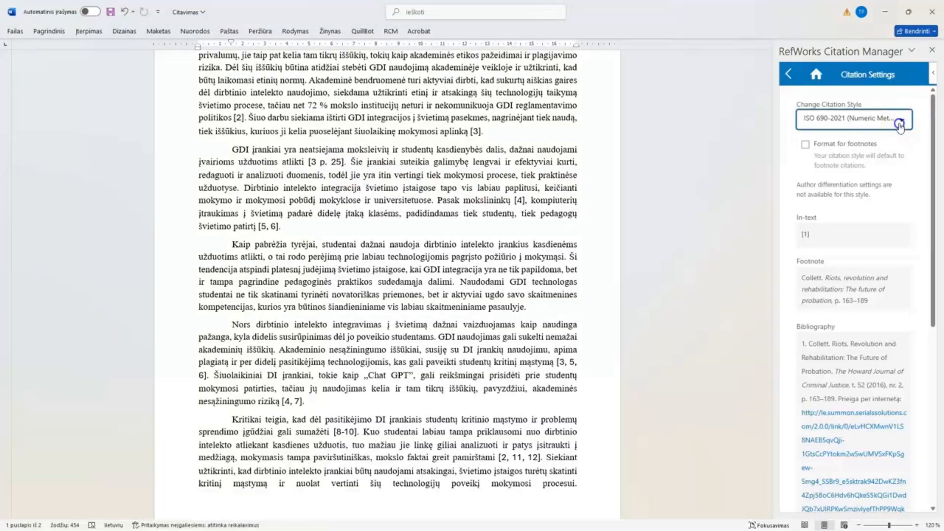
click(901, 121)
click(845, 157)
text(APA 7)
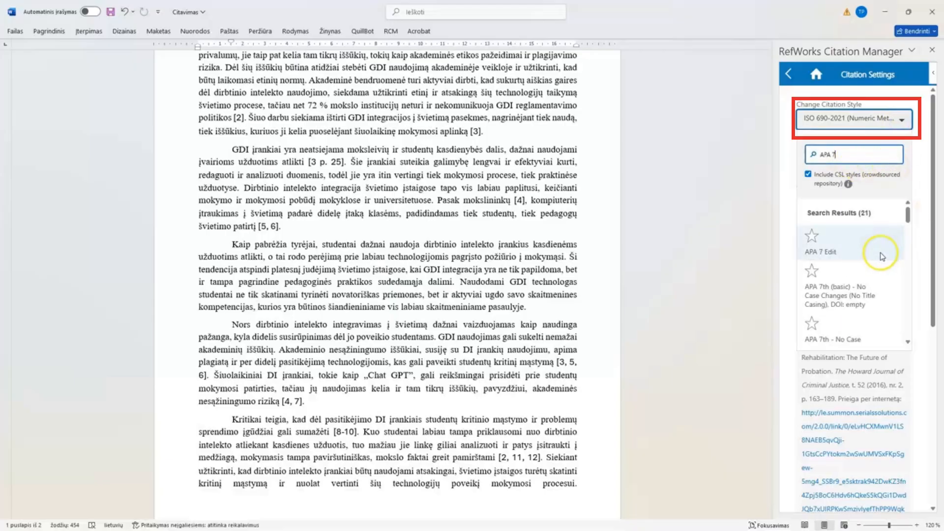
scroll(883, 275, down, 3)
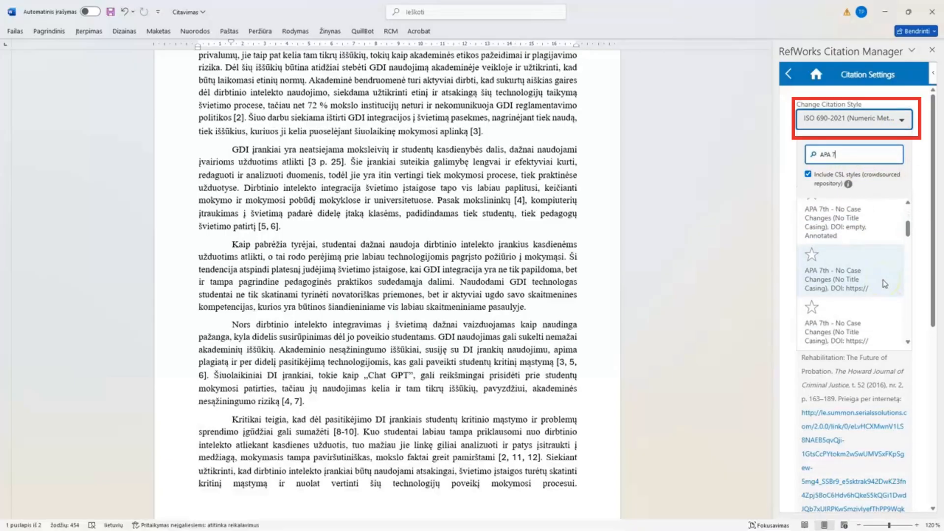
click(856, 265)
click(883, 216)
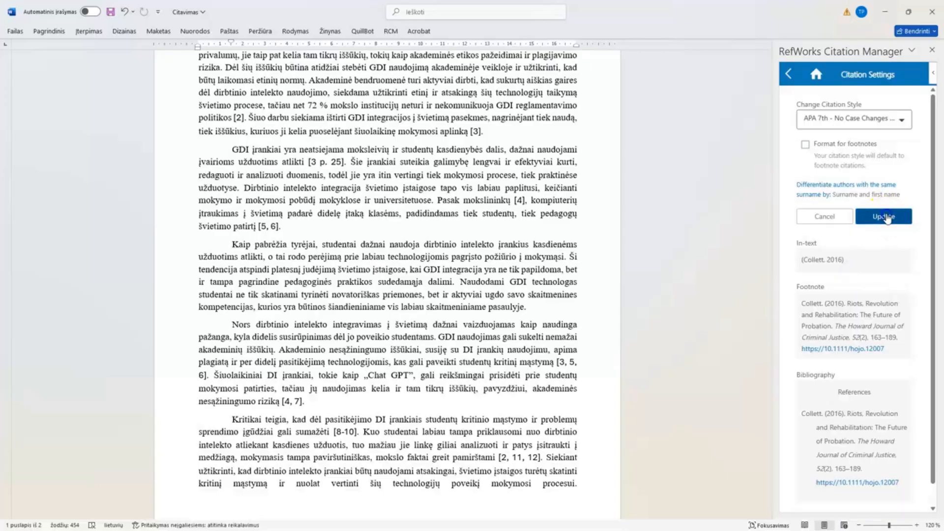
click(549, 227)
click(377, 249)
click(350, 182)
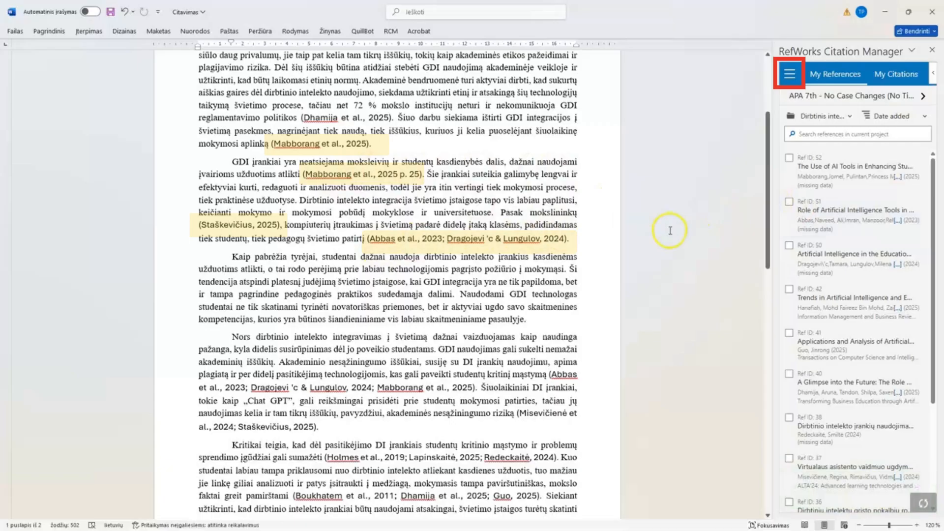
Step: Turn on the bibliography and delete the empty lines between the "Literatūros sąrašas" heading and the generated reference list
click(789, 73)
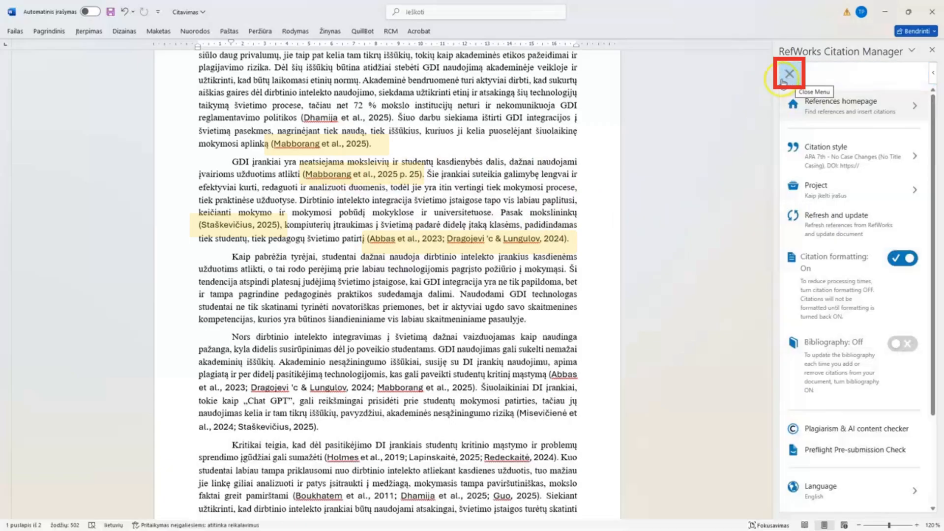
click(896, 348)
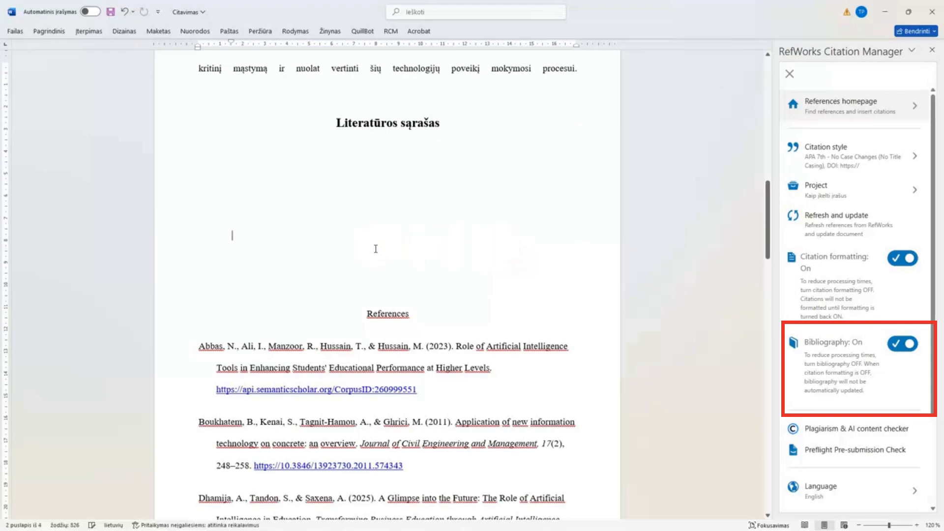
key(BackSpace)
key(BackSpace)
key(BackSpace)
key(BackSpace)
key(BackSpace)
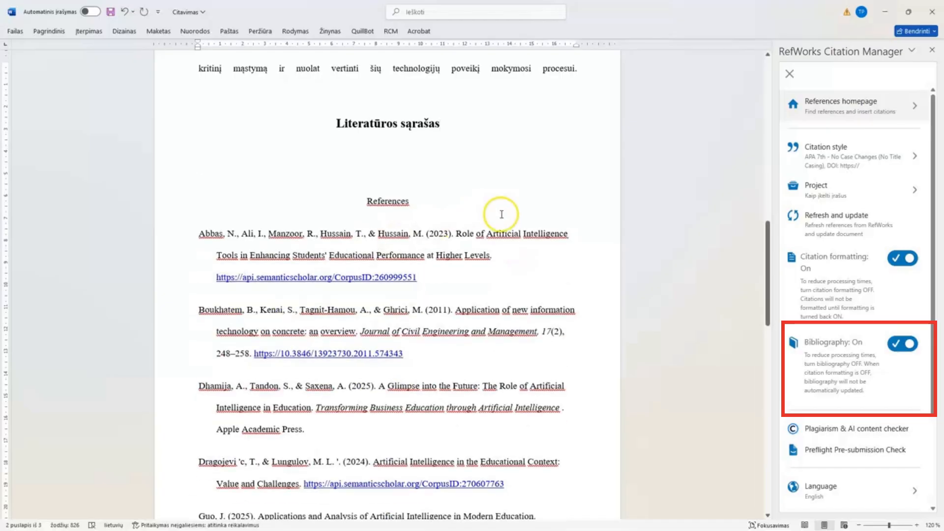
Step: Change the citation style to the institutional style "ISO 690-2021 (Numeric Method)", update the document, and review the reformatted citations and reference list
scroll(504, 217, down, 3)
scroll(517, 232, up, 1)
click(917, 157)
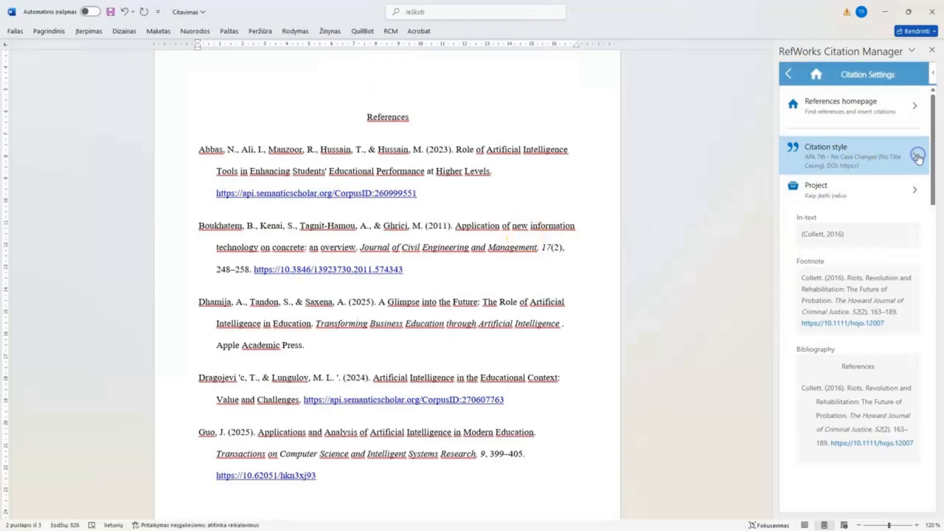
click(908, 120)
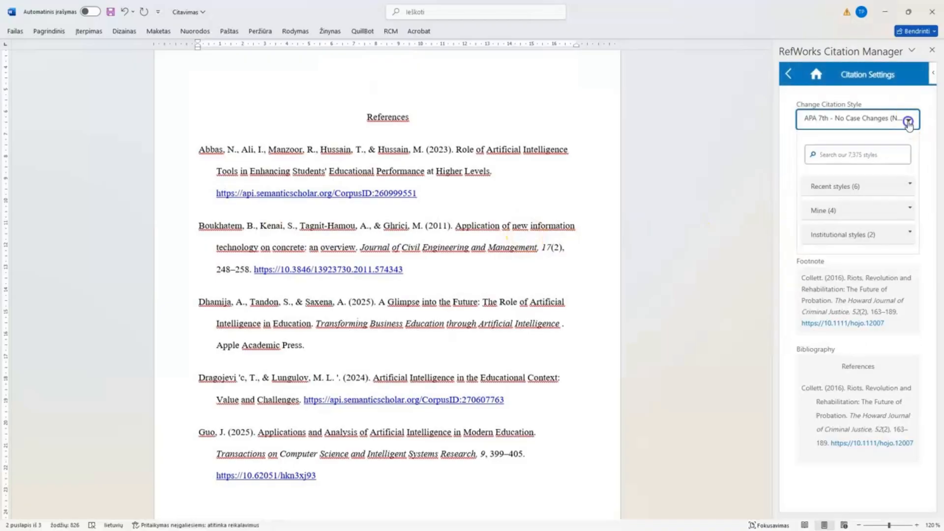
click(906, 234)
click(874, 263)
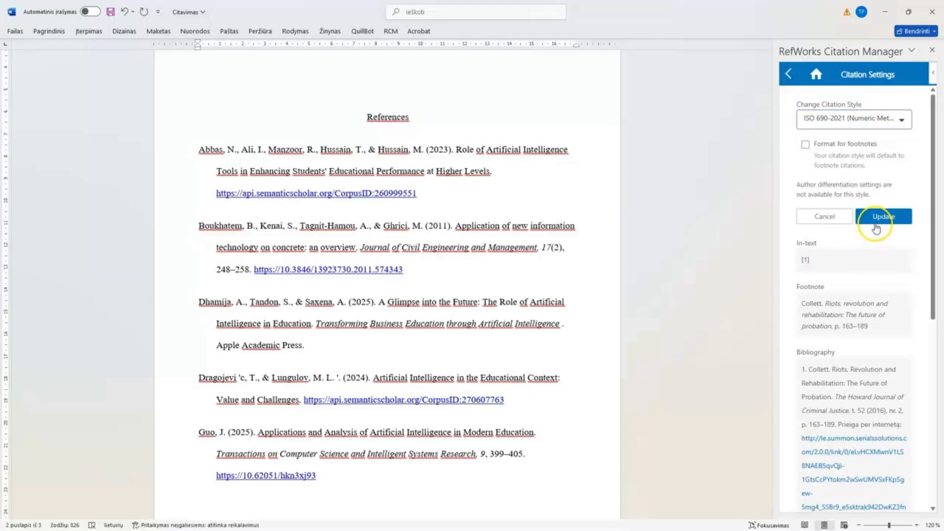
scroll(727, 227, down, 1)
key(Return)
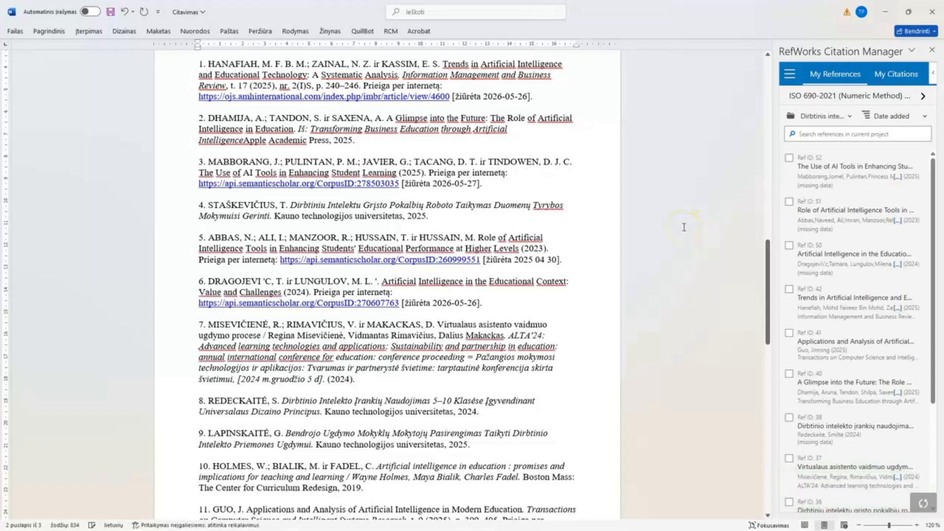
scroll(684, 227, up, 3)
scroll(684, 227, up, 12)
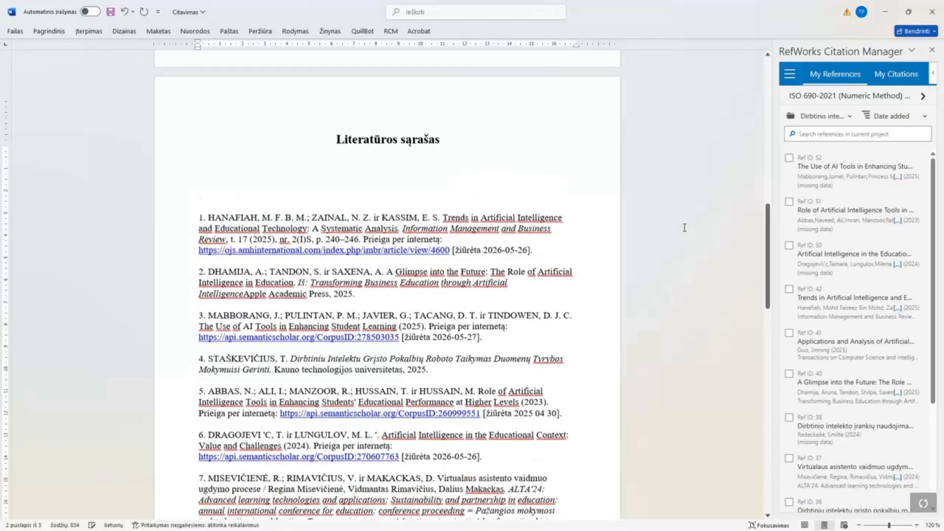
scroll(685, 228, down, 15)
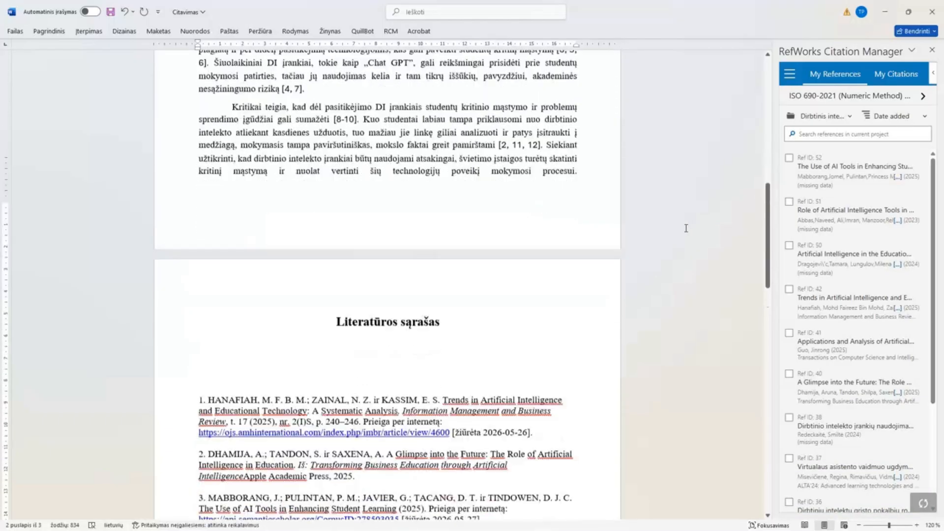